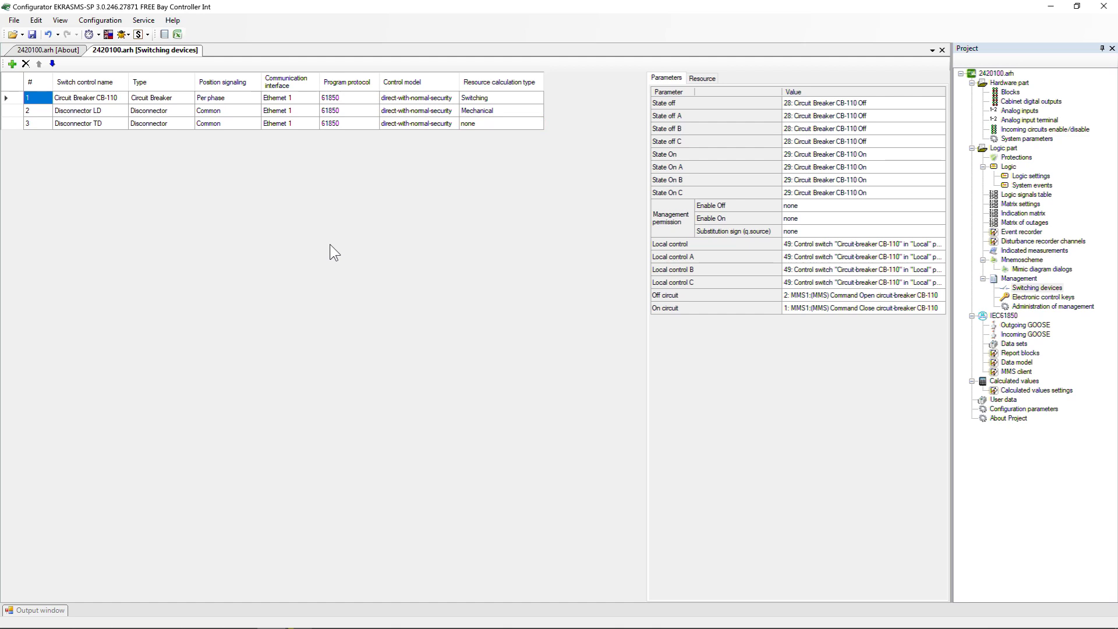
Set the resource calculation type of Circuit Breaker CB-110 to Switching
{"action": "left_click", "coordinate": [538, 99]}
{"action": "left_click", "coordinate": [538, 99]}
{"action": "left_click", "coordinate": [538, 99]}
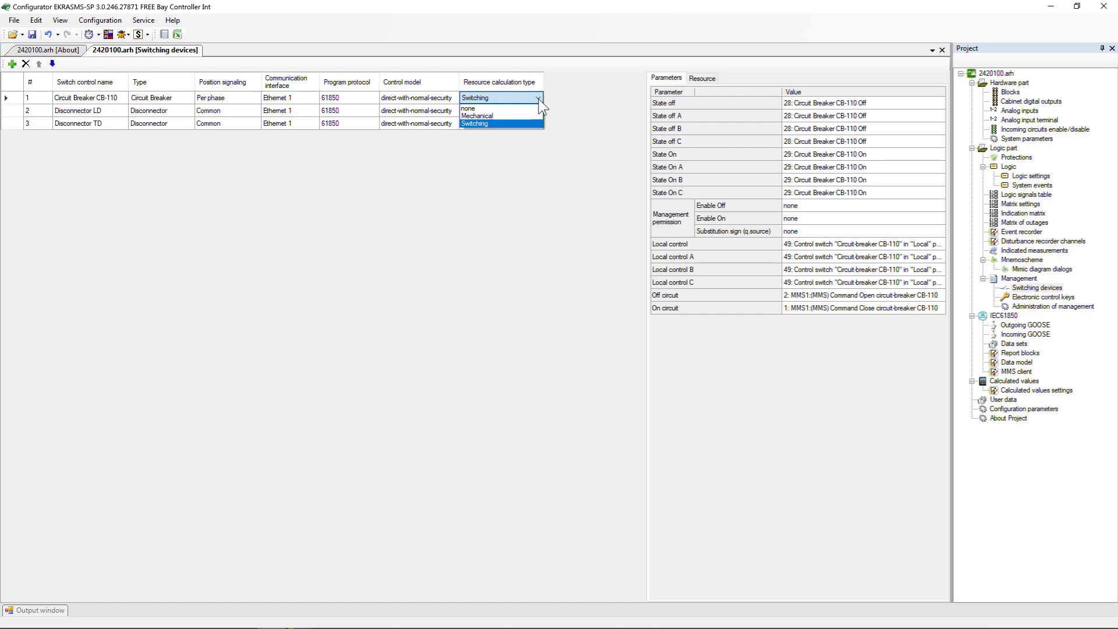
{"action": "left_click", "coordinate": [538, 99]}
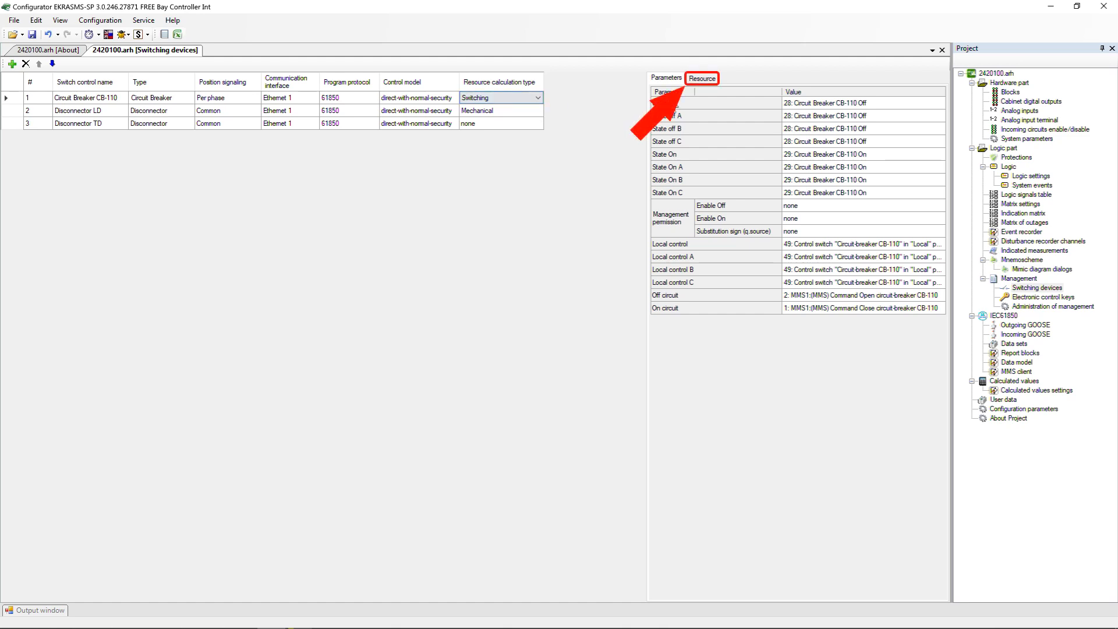
Set the current in the resource settings of Circuit Breaker CB-110 to ~I2
{"action": "left_click", "coordinate": [701, 80]}
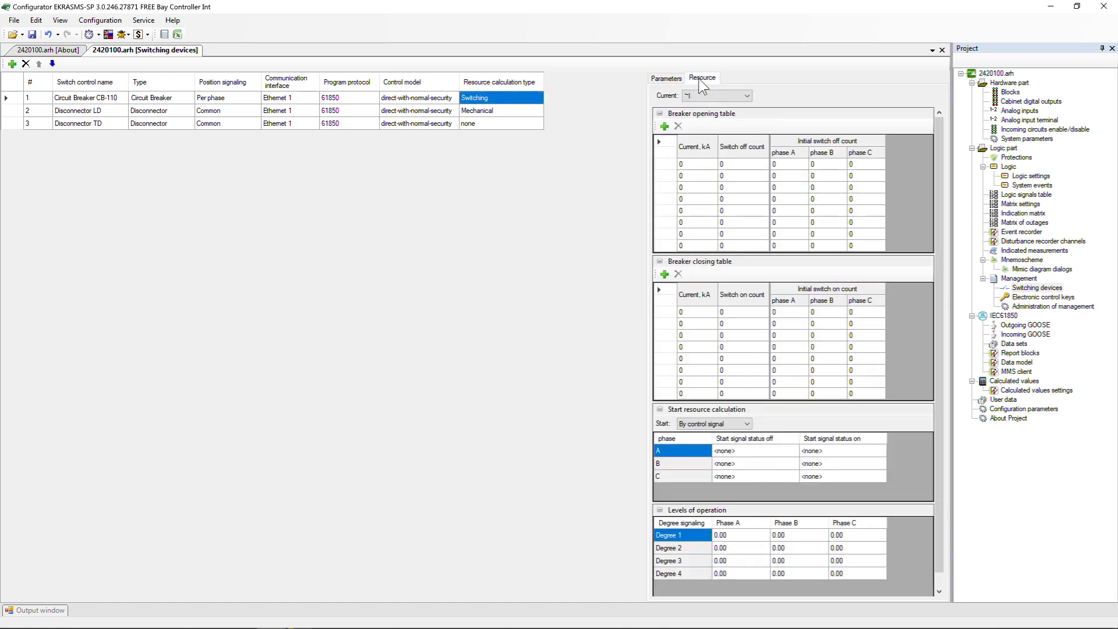
{"action": "left_click", "coordinate": [747, 96]}
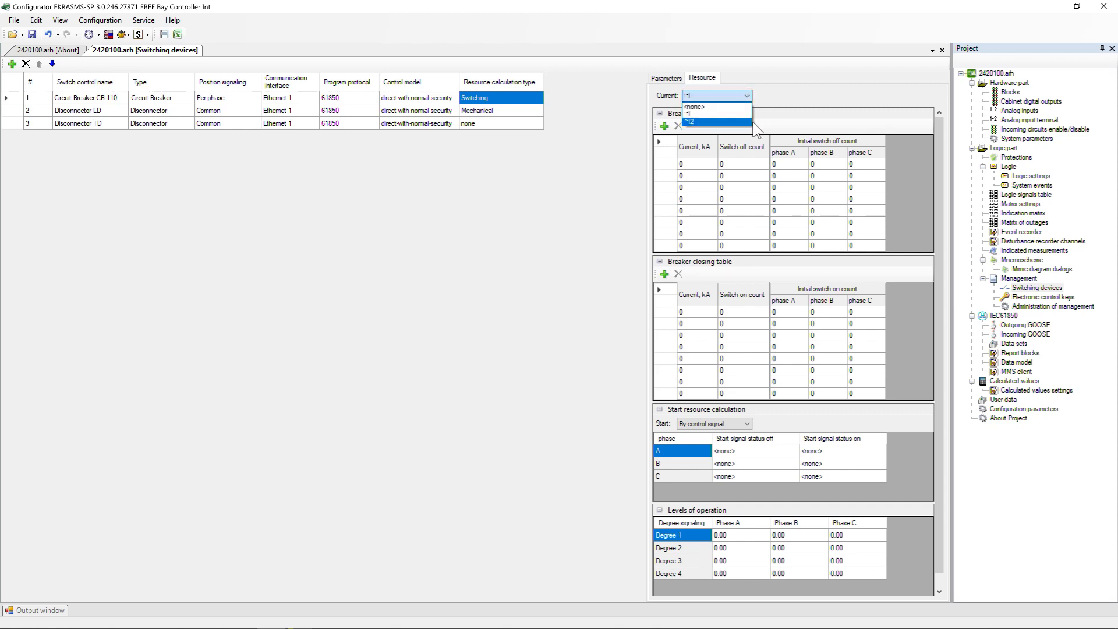
{"action": "left_click", "coordinate": [748, 122]}
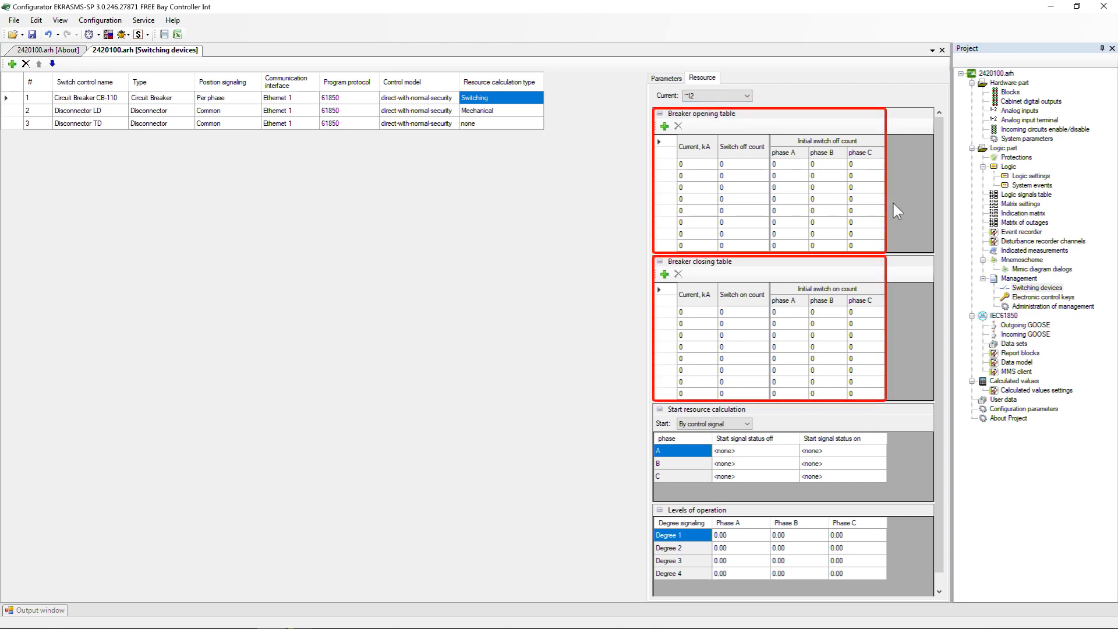
Fill the breaker opening table with currents 50, 40, 30, 20, 10, 5, 3 kA and switch off counts 8, 16, 30, 65, 280, 1000, 2000, 2000
{"action": "left_click", "coordinate": [689, 165]}
{"action": "type", "text": "50"}
{"action": "key", "text": "Return"}
{"action": "type", "text": "40 30 20 10 5 3"}
{"action": "left_click", "coordinate": [732, 162]}
{"action": "type", "text": "8"}
{"action": "key", "text": "Return"}
{"action": "type", "text": "16 30 65 280 1000 2000 2000"}
Fill the breaker closing table with currents 50, 40, 30, 20, 10, 5, 3 kA and switch on counts 8, 16, 30, 65, 280, 1000, 2000, 2000
{"action": "left_click", "coordinate": [706, 313]}
{"action": "type", "text": "50 40 30 20 10 5 3"}
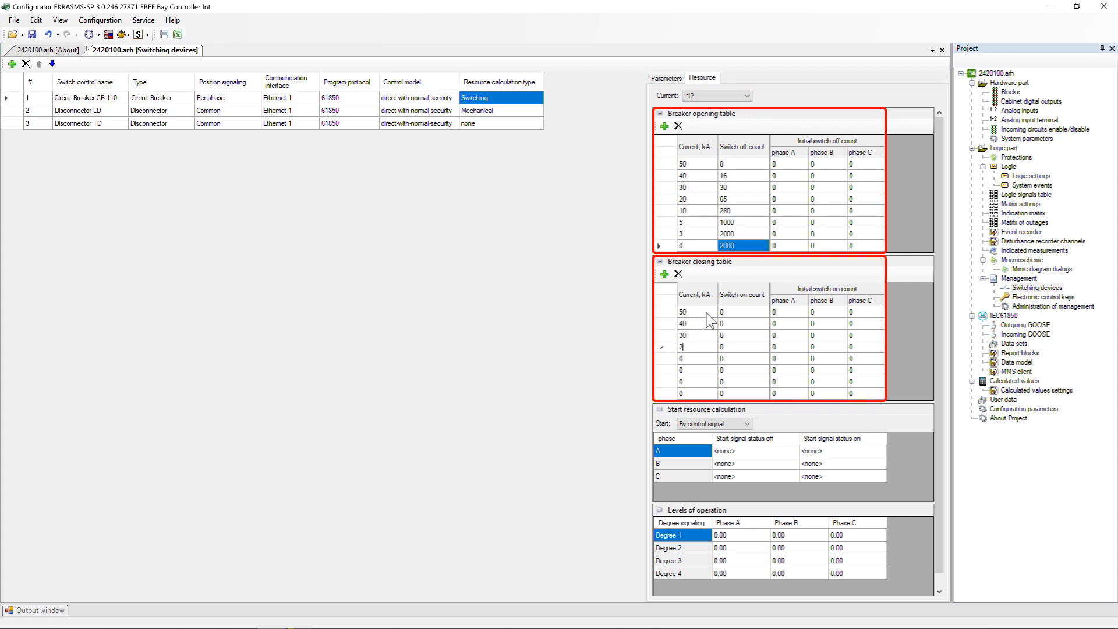
{"action": "left_click", "coordinate": [756, 313]}
{"action": "type", "text": "8 16 30 65 280 1000 2000 2000"}
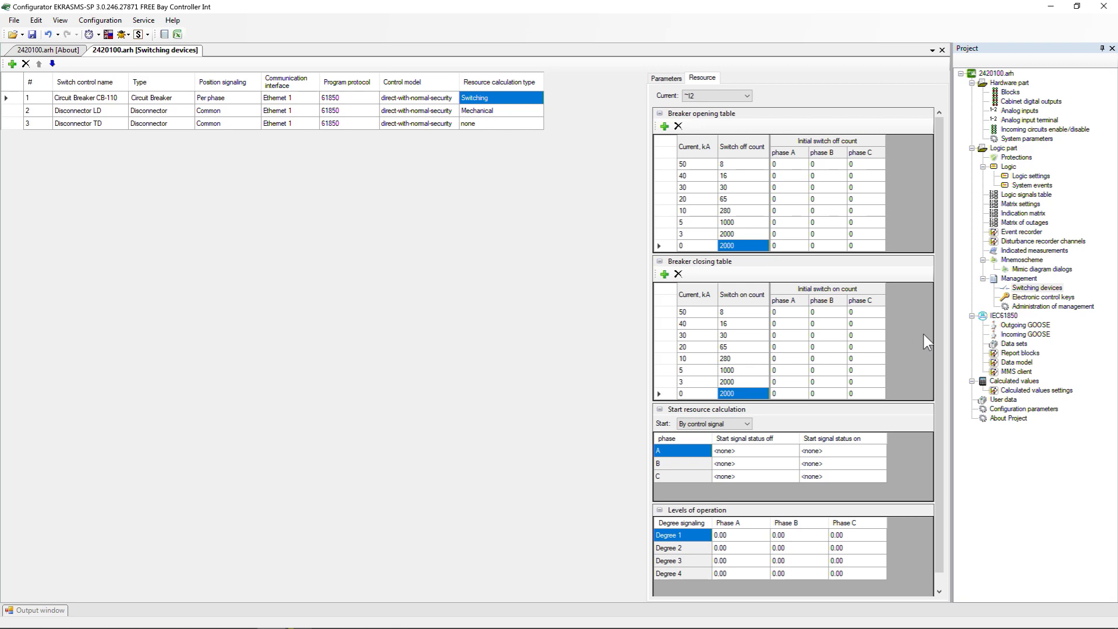
Examine the disabled and enabled point signals of Circuit Breaker CB-110 in the logic scheme and return to the switching devices
{"action": "double_click", "coordinate": [1008, 167]}
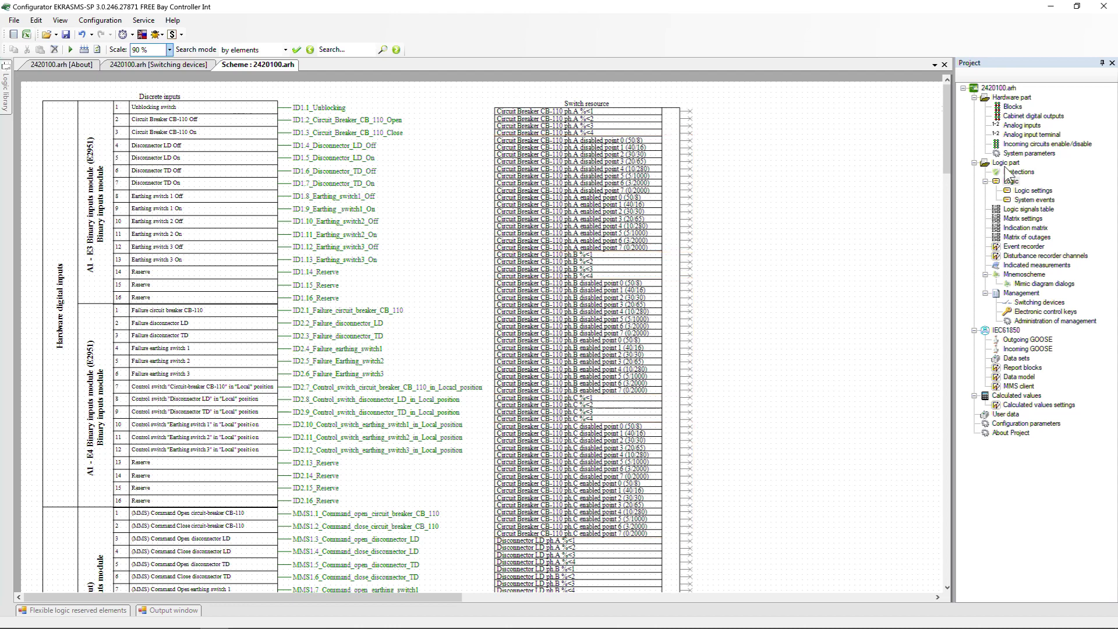
{"action": "left_click", "coordinate": [193, 66]}
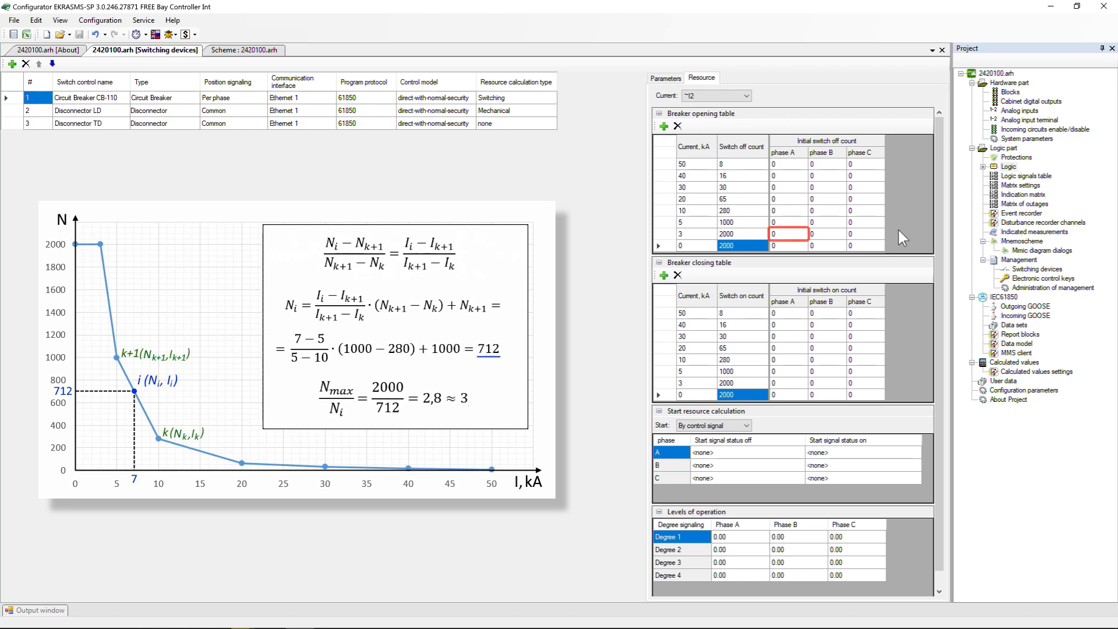
Set the phase A initial switch off count for the 3 kA row of the breaker opening table to 3
{"action": "left_click", "coordinate": [792, 233]}
{"action": "type", "text": "3"}
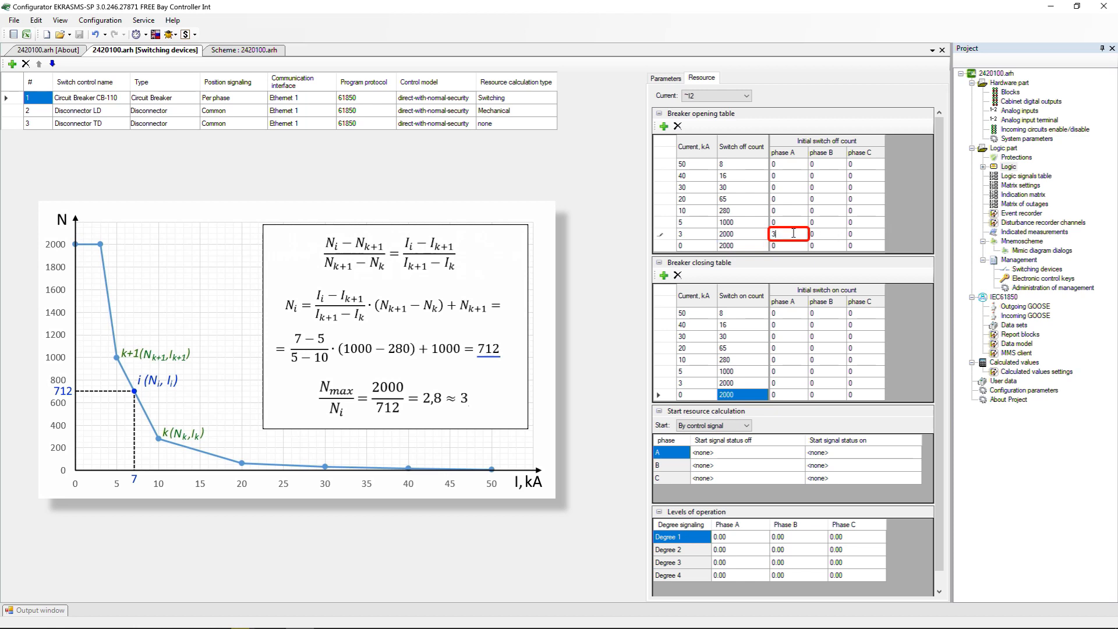
{"action": "key", "text": "Return"}
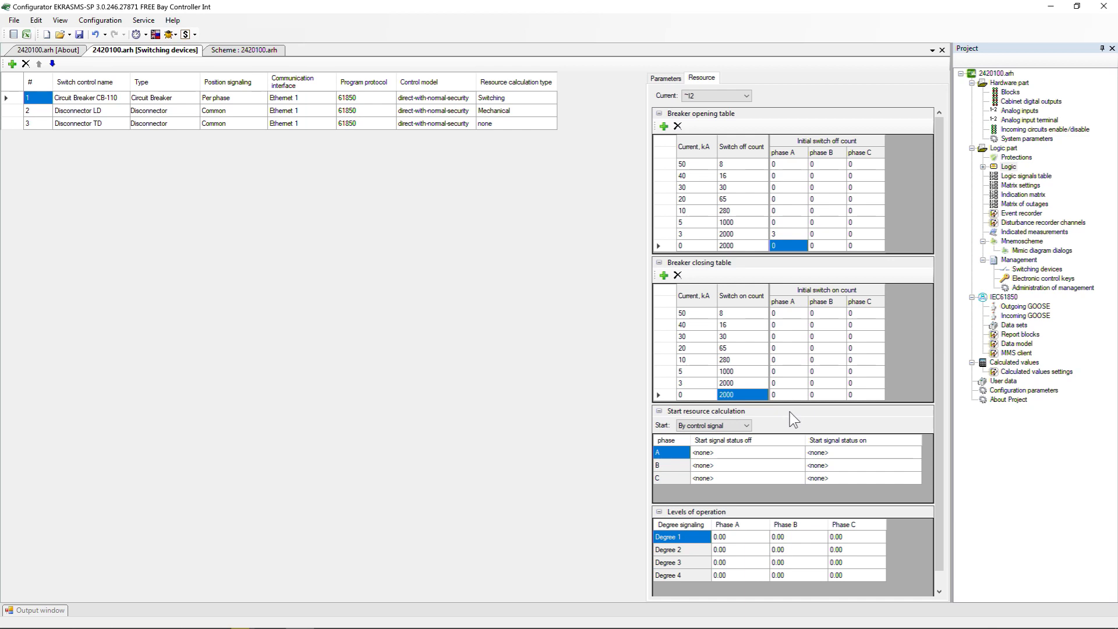
Start resource calculation by control signal, with 115: Circuit_Breaker_CB-110_Close as the status off start signal for phases A, B and C
{"action": "left_click", "coordinate": [748, 426]}
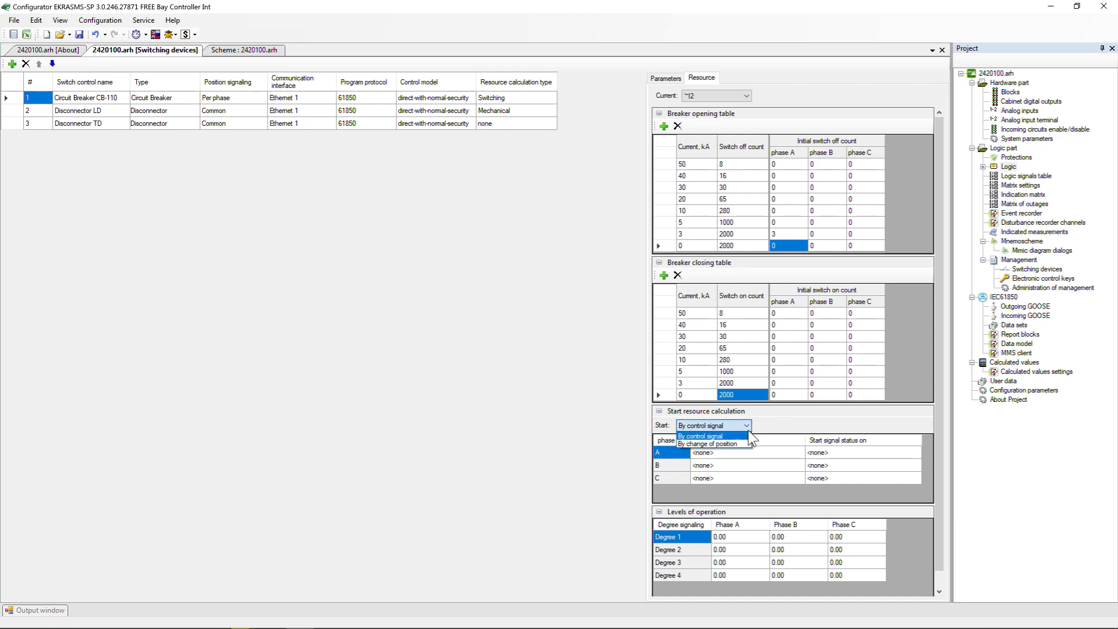
{"action": "left_click", "coordinate": [748, 437]}
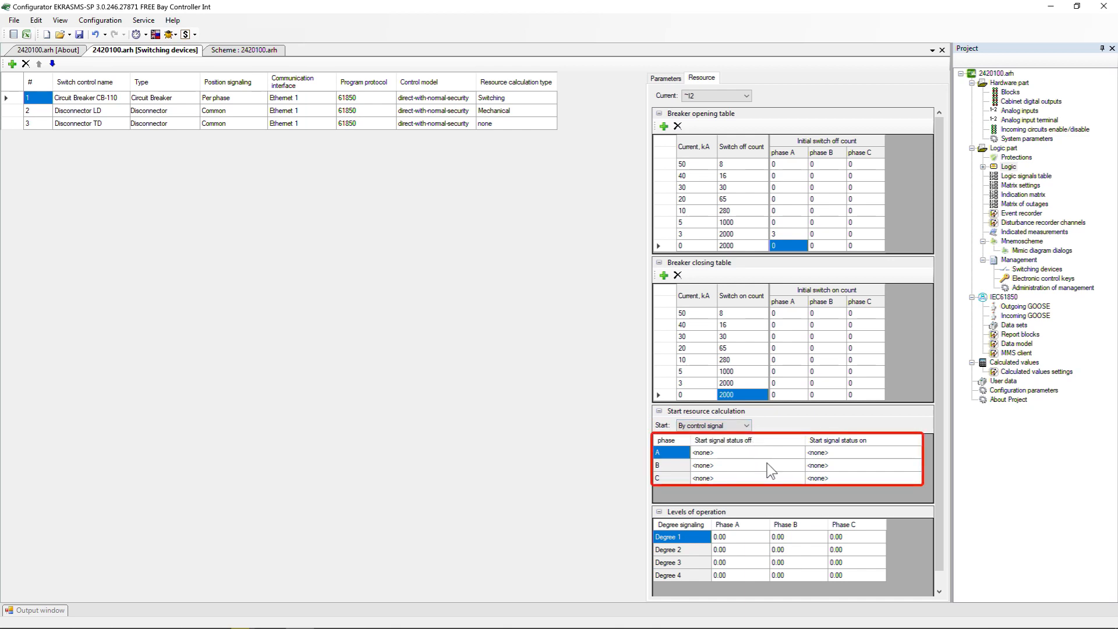
{"action": "left_click", "coordinate": [800, 453]}
{"action": "left_click", "coordinate": [800, 453]}
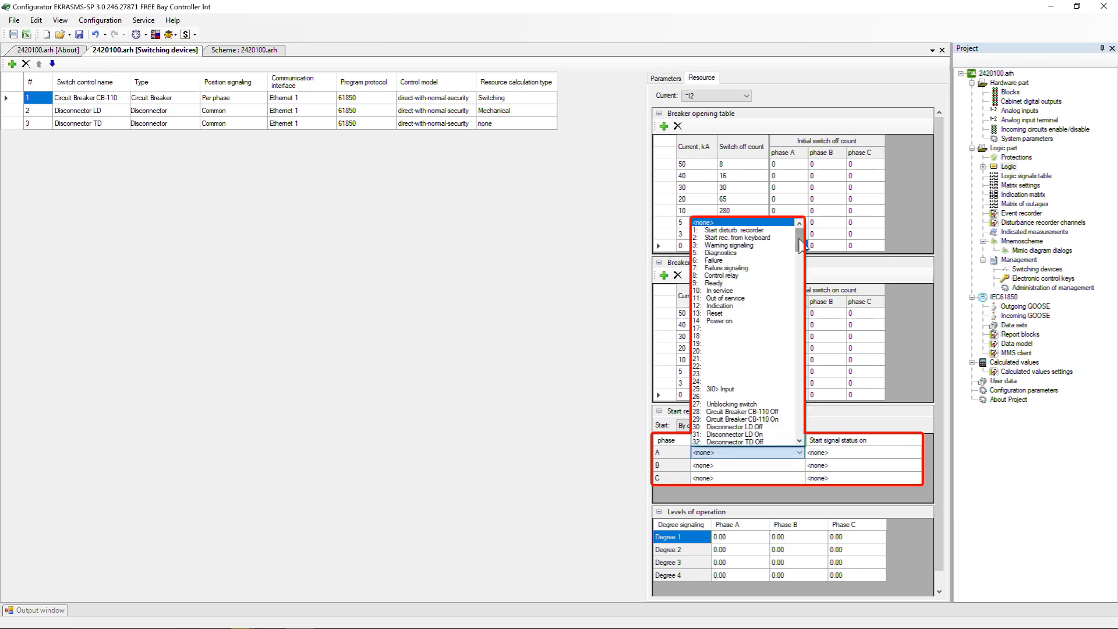
{"action": "left_click_drag", "start_coordinate": [800, 240], "coordinate": [800, 313]}
{"action": "left_click", "coordinate": [779, 404]}
{"action": "key", "text": "Return"}
{"action": "type", "text": "115"}
{"action": "key", "text": "Return"}
{"action": "type", "text": "115"}
Assign 116: Circuit_Breaker_CB-110_Open as the status on start signal for phases A, B and C
{"action": "left_click", "coordinate": [853, 452]}
{"action": "type", "text": "116"}
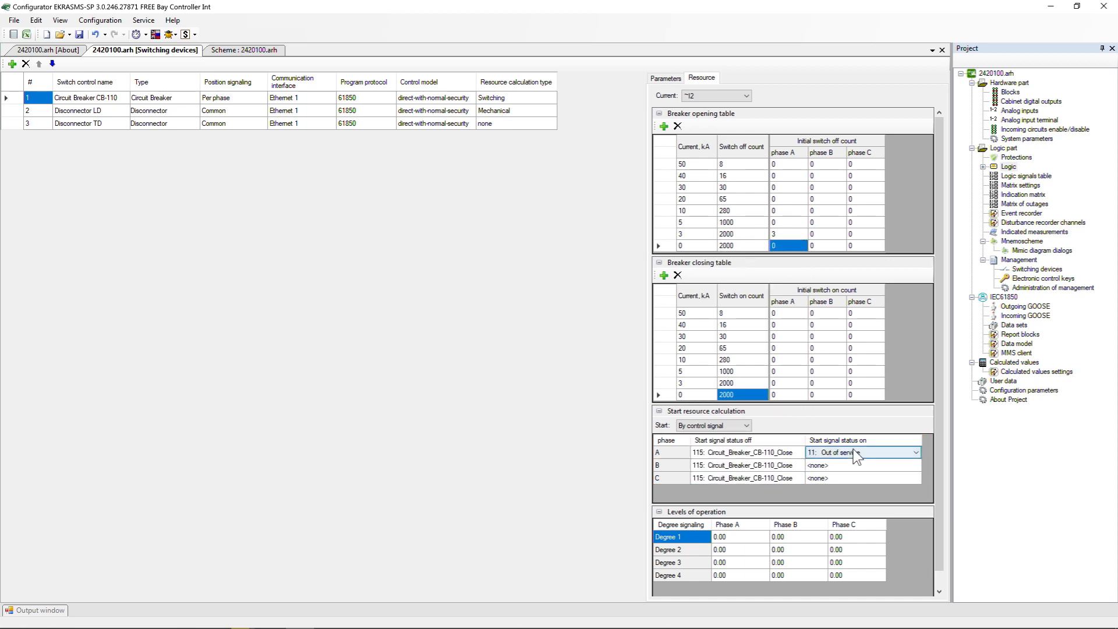
{"action": "key", "text": "Return"}
{"action": "type", "text": "116"}
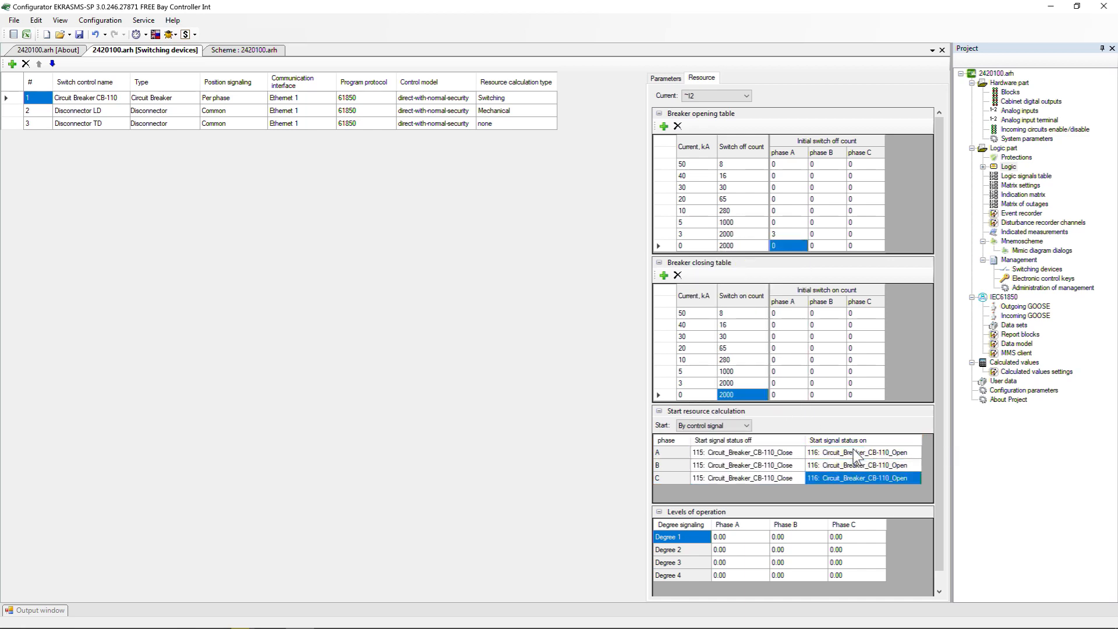
Switch the start of the resource calculation to By change of position
{"action": "left_click", "coordinate": [747, 426]}
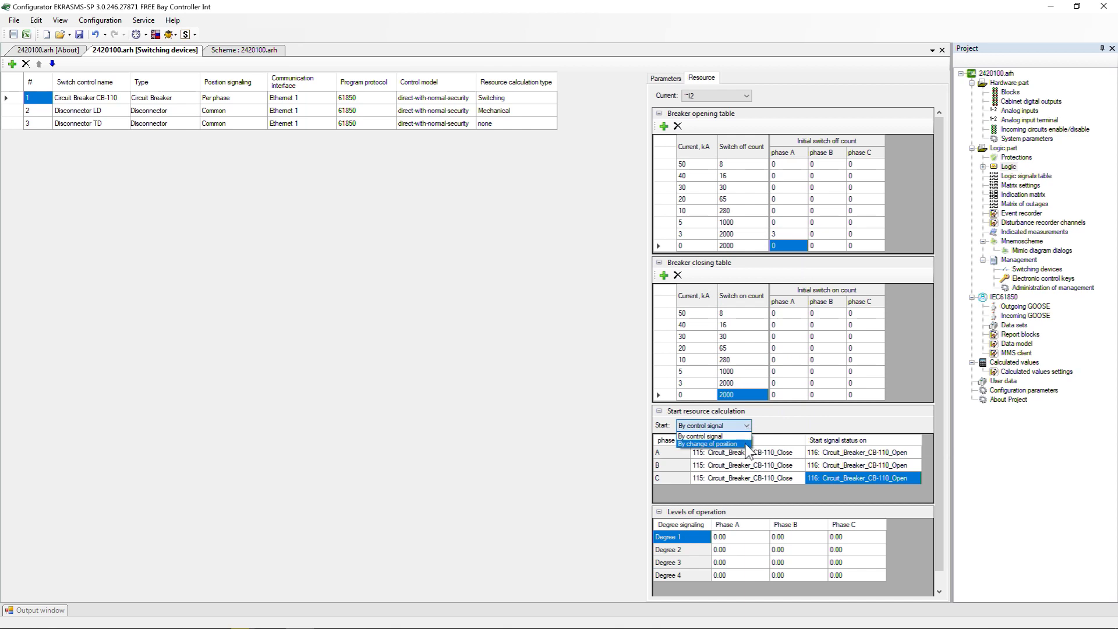
{"action": "left_click", "coordinate": [747, 444]}
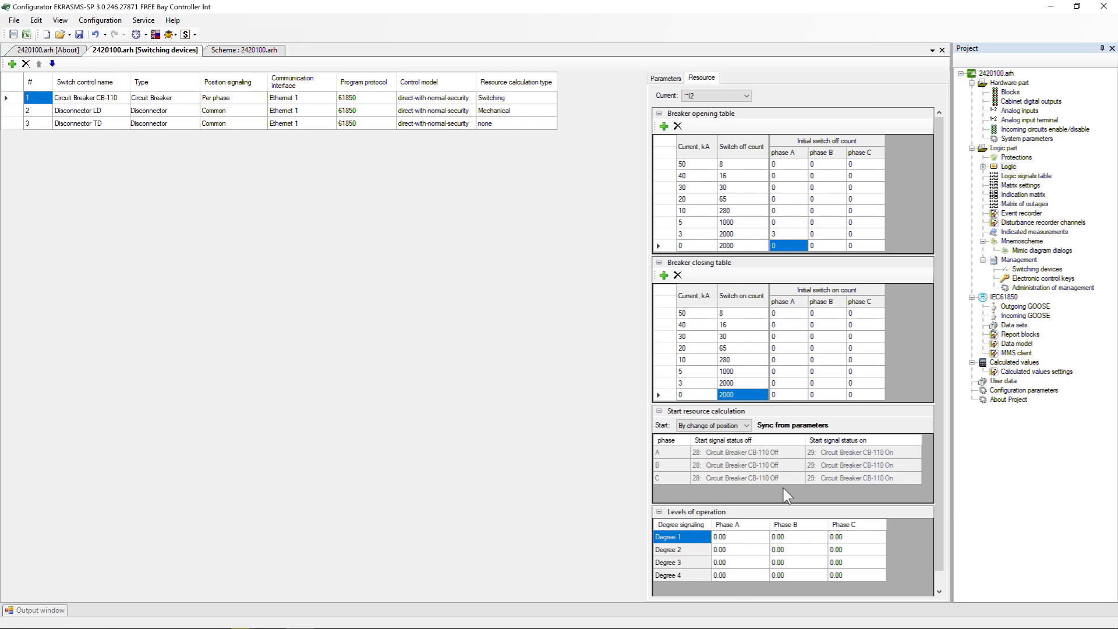
Set the phase A levels of operation for degrees 1 to 4 to 80, 50, 20 and 5
{"action": "left_click", "coordinate": [755, 534]}
{"action": "type", "text": "80"}
{"action": "key", "text": "Return"}
{"action": "type", "text": "50"}
{"action": "key", "text": "Return"}
{"action": "type", "text": "20"}
{"action": "key", "text": "Return"}
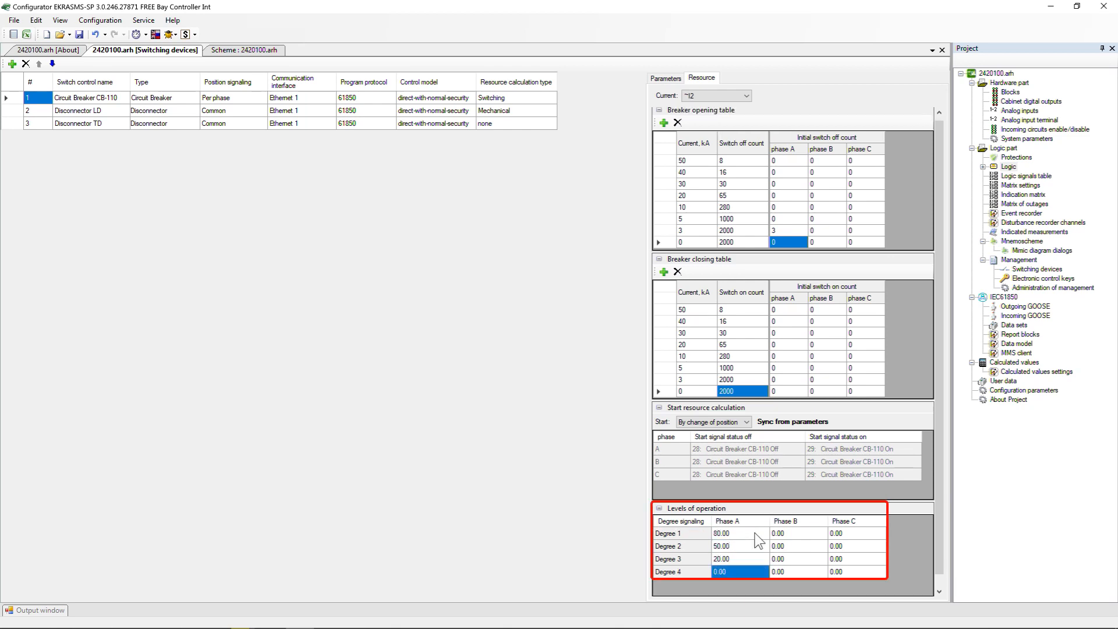
{"action": "type", "text": "5"}
Enter levels of operation 80, 50, 20 and 5 for degrees 1 to 4 of phases B and C
{"action": "left_click", "coordinate": [798, 531]}
{"action": "type", "text": "5"}
{"action": "left_click", "coordinate": [865, 531]}
{"action": "type", "text": "80"}
{"action": "key", "text": "Return"}
{"action": "type", "text": "50"}
{"action": "key", "text": "Return"}
{"action": "type", "text": "20"}
{"action": "key", "text": "Return"}
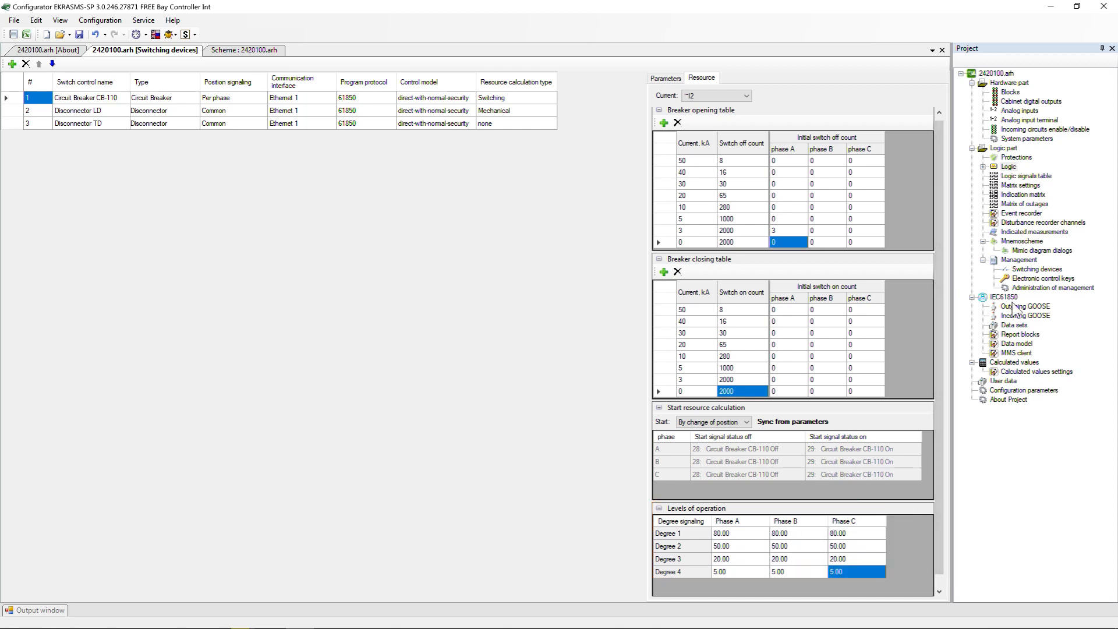
Check the four degree signals per phase of Circuit Breaker CB-110 in the logic scheme and return to the switching devices
{"action": "double_click", "coordinate": [1009, 167]}
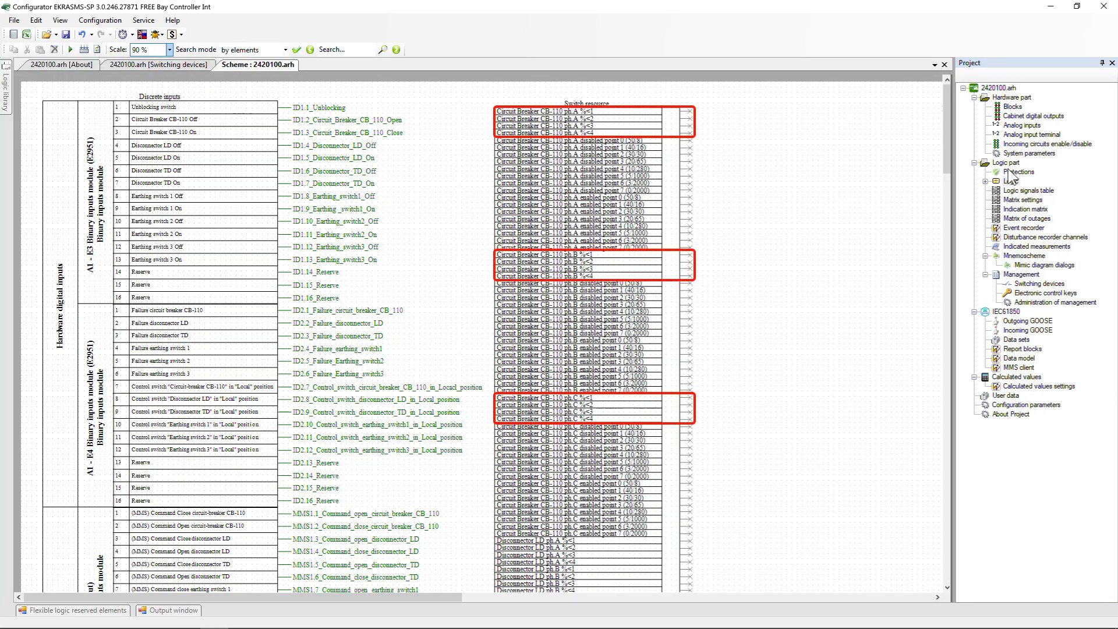
{"action": "left_click", "coordinate": [190, 65]}
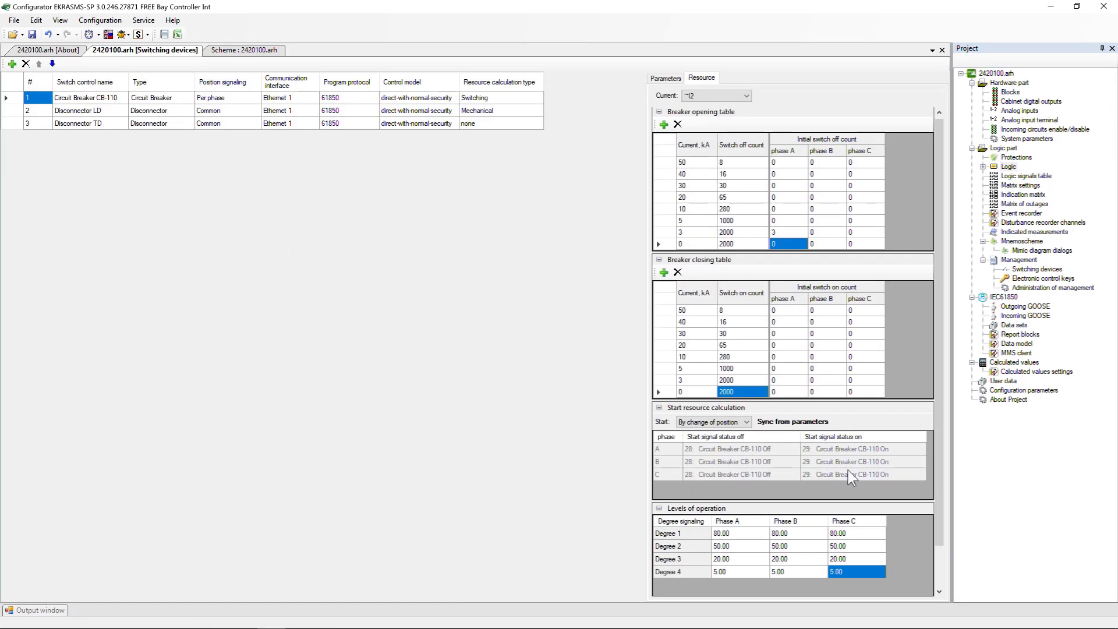
Set the current hold time relative to start signals to 30 ms for both off and on
{"action": "scroll", "coordinate": [851, 477], "scroll_direction": "down", "scroll_amount": 2}
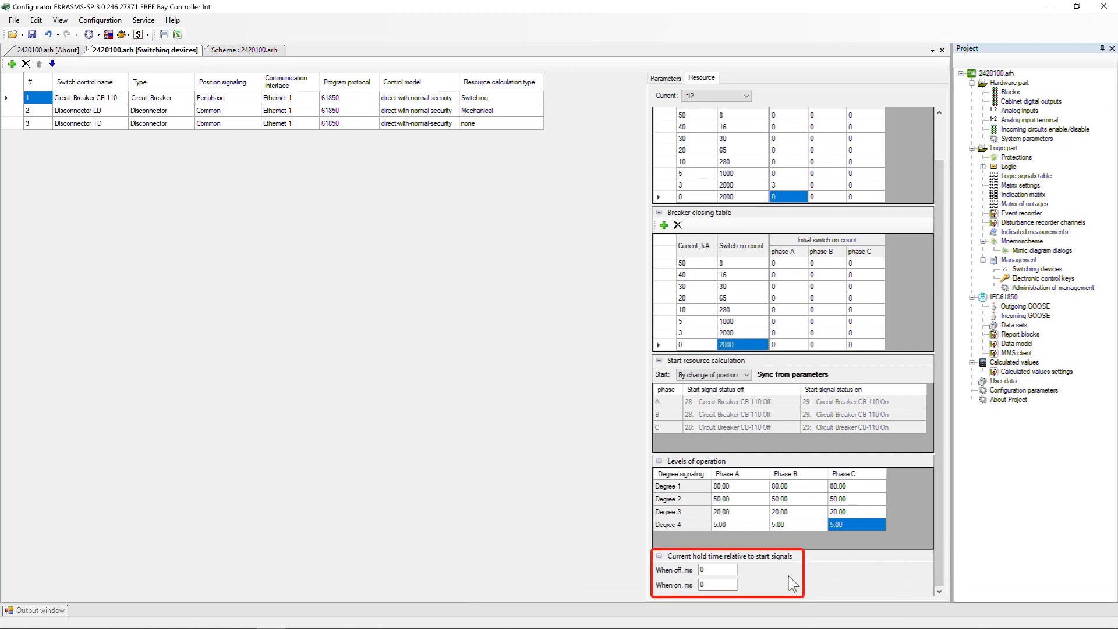
{"action": "left_click", "coordinate": [725, 569]}
{"action": "key", "text": "BackSpace"}
{"action": "type", "text": "30"}
{"action": "left_click", "coordinate": [721, 585]}
{"action": "key", "text": "BackSpace"}
{"action": "type", "text": "30"}
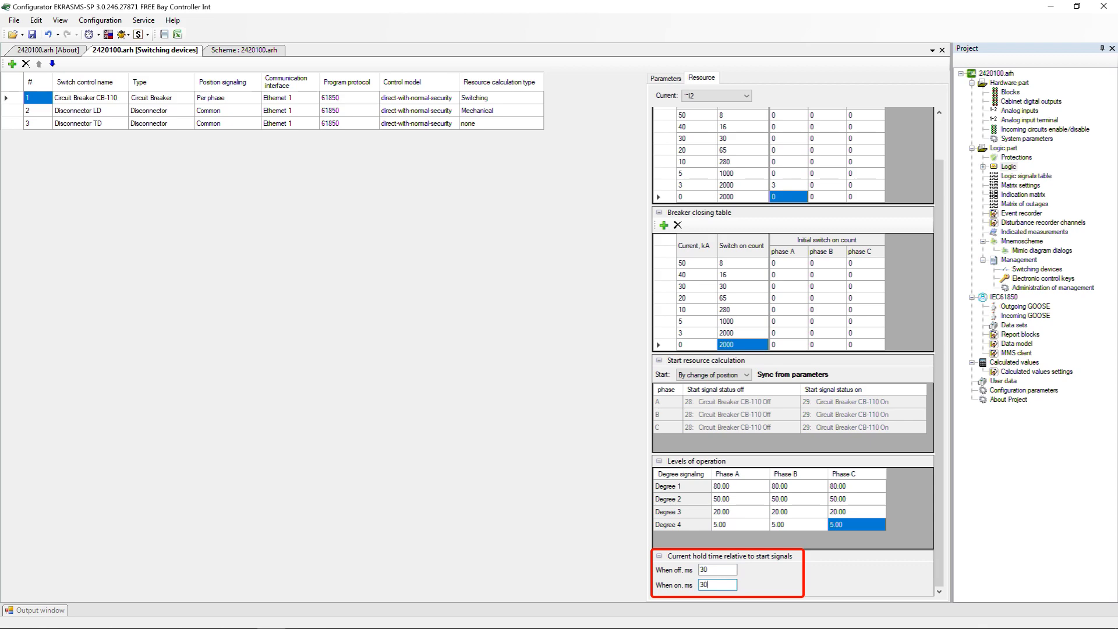